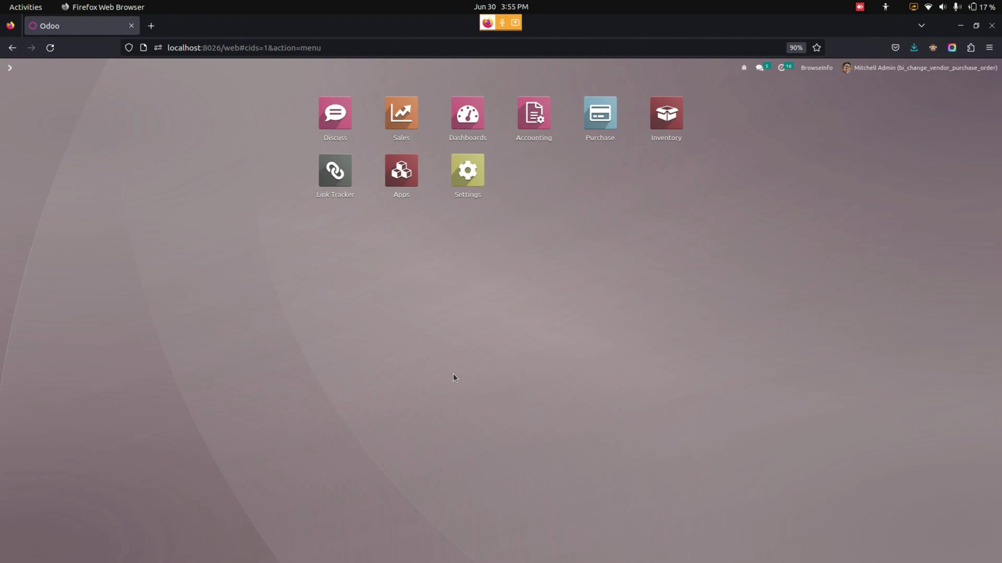
- Review the admin user's record under Settings > Users & Companies
{"action": "left_click", "coordinate": [477, 182]}
{"action": "left_click", "coordinate": [162, 73]}
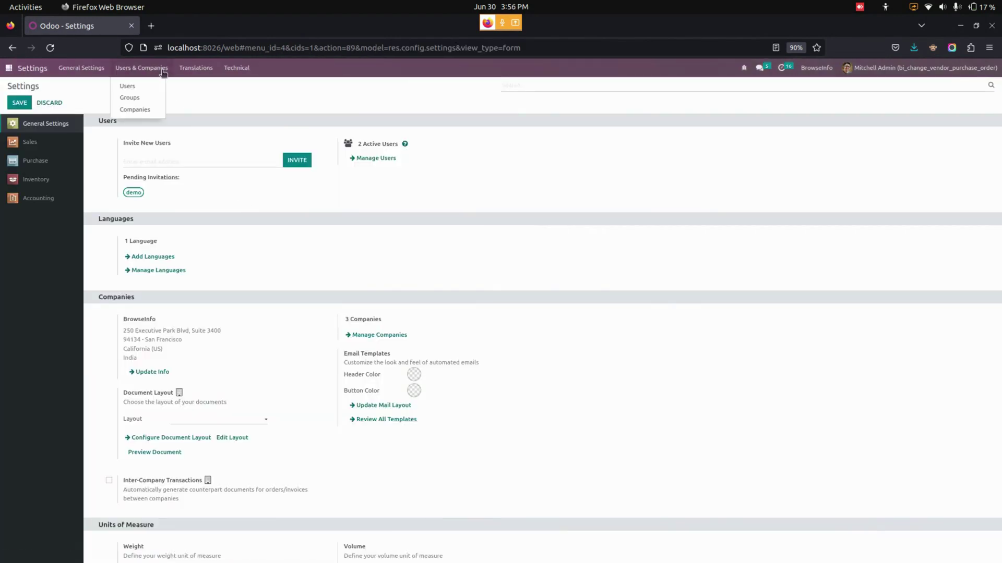
{"action": "left_click", "coordinate": [143, 88]}
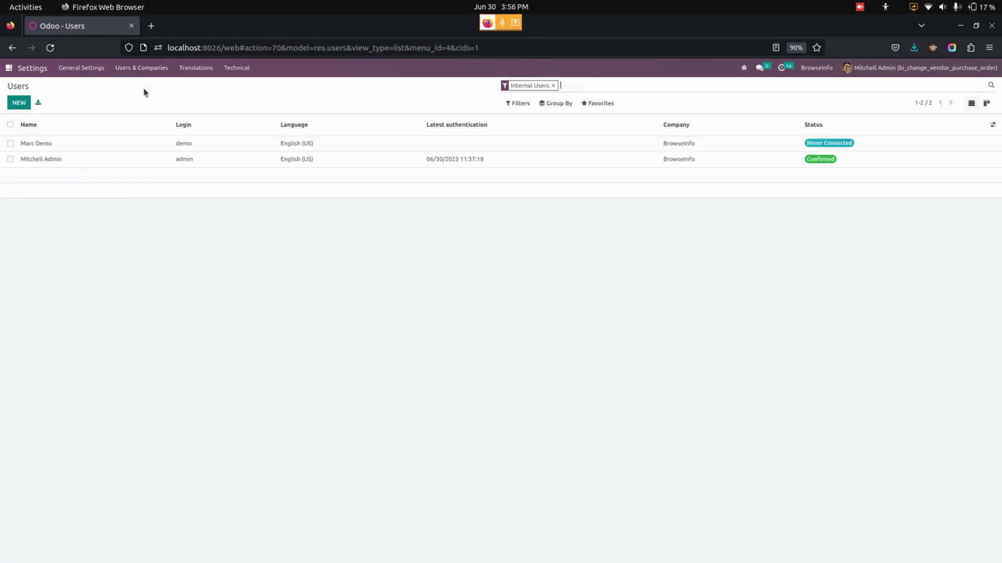
{"action": "left_click", "coordinate": [157, 159]}
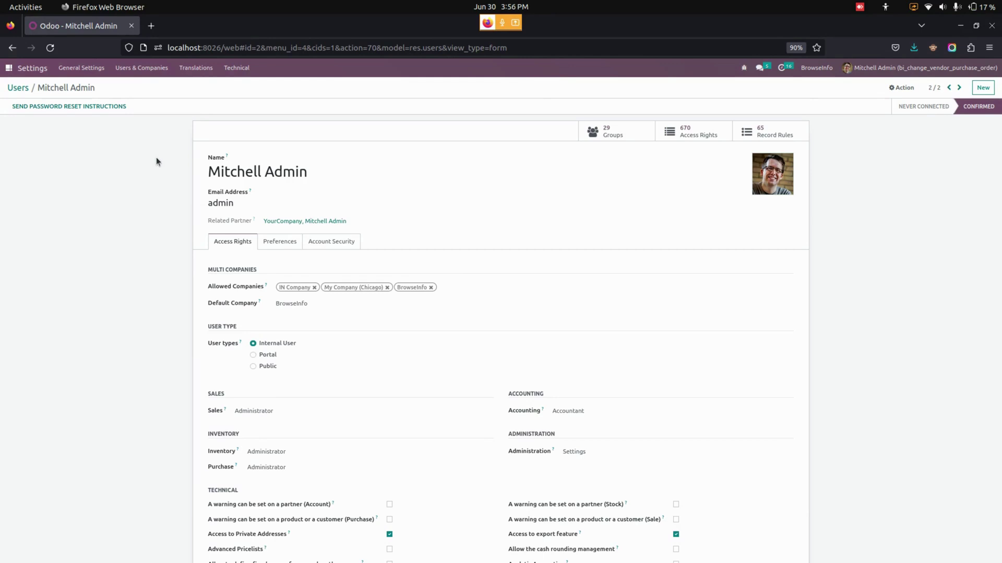
{"action": "scroll", "coordinate": [188, 484], "scroll_direction": "down", "scroll_amount": 5}
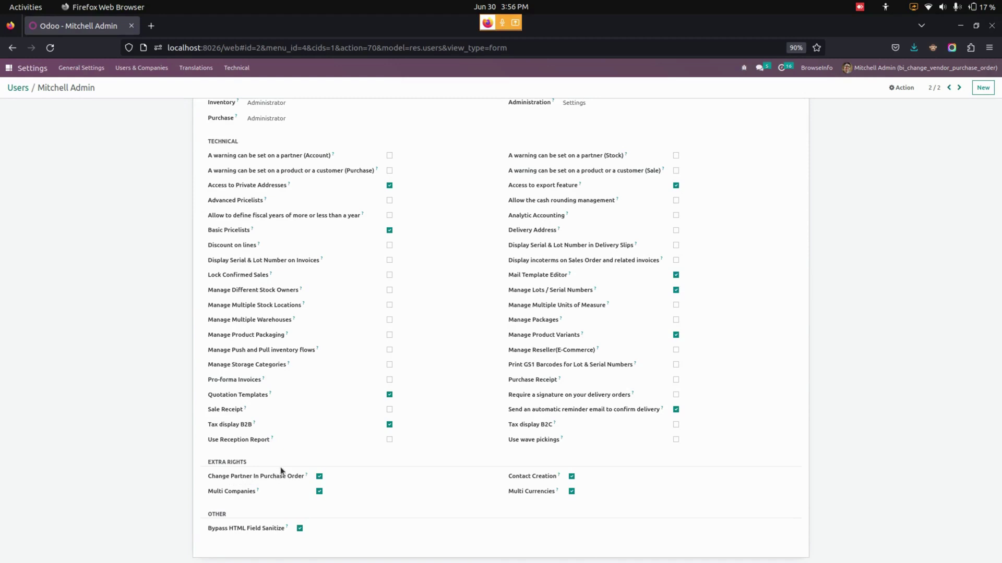
{"action": "scroll", "coordinate": [326, 380], "scroll_direction": "up", "scroll_amount": 5}
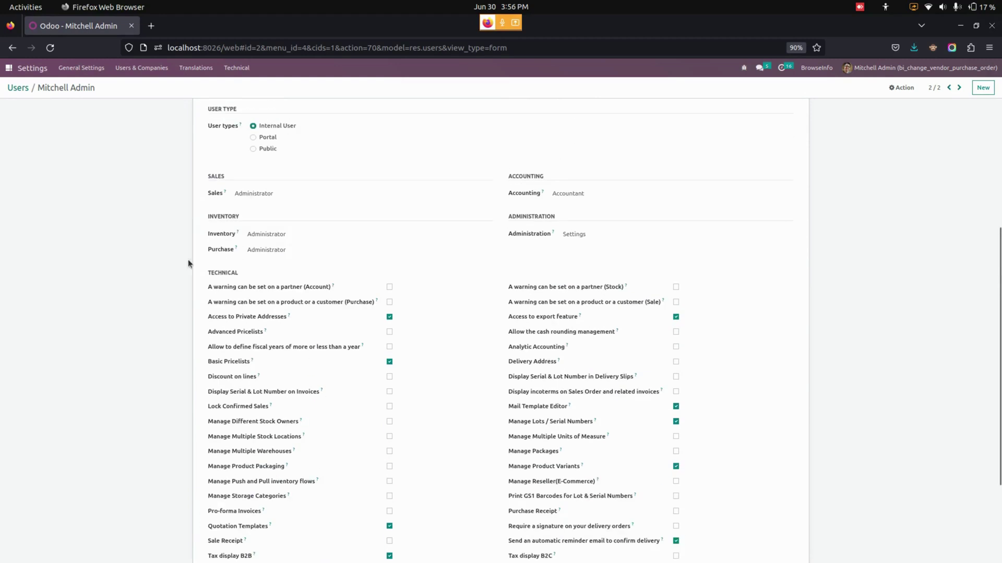
- Start a new Purchase request for quotation with Azure Interior as the vendor
{"action": "left_click", "coordinate": [9, 68]}
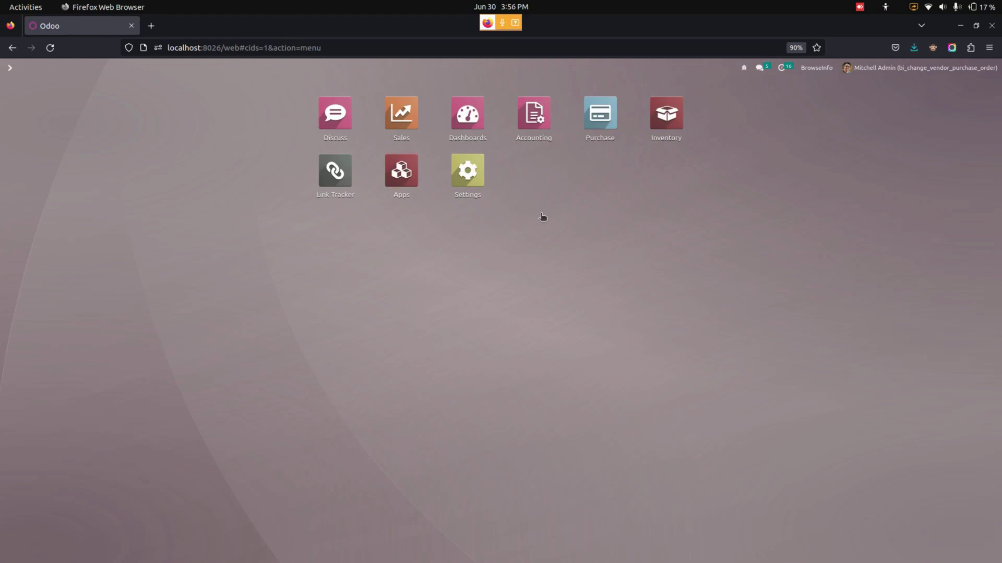
{"action": "left_click", "coordinate": [605, 130]}
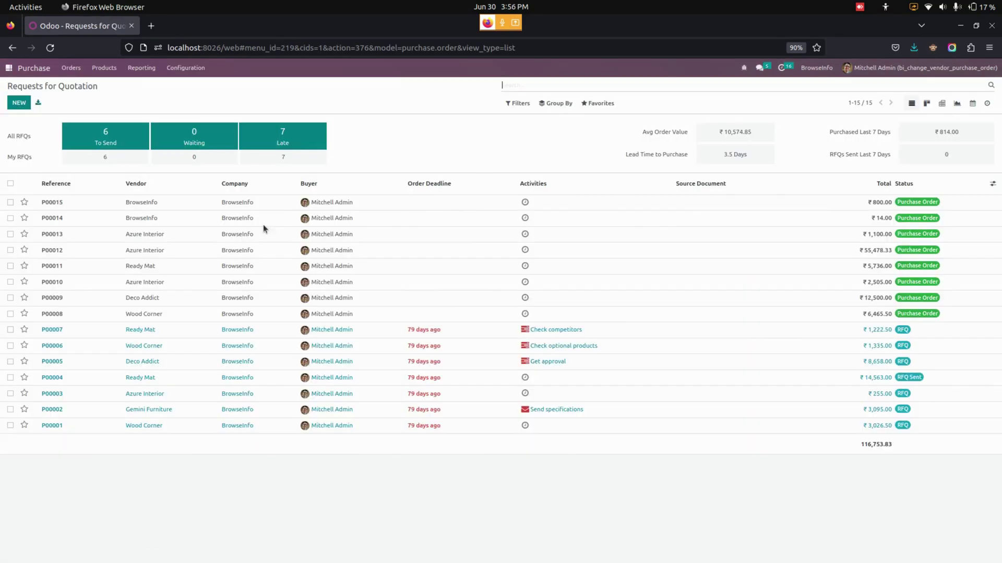
{"action": "left_click", "coordinate": [19, 103]}
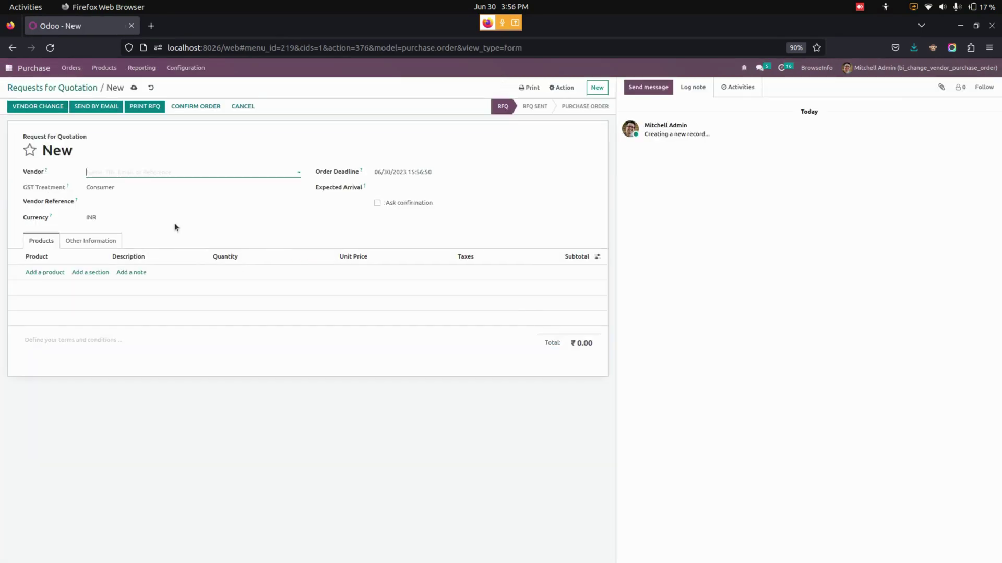
{"action": "left_click", "coordinate": [158, 136]}
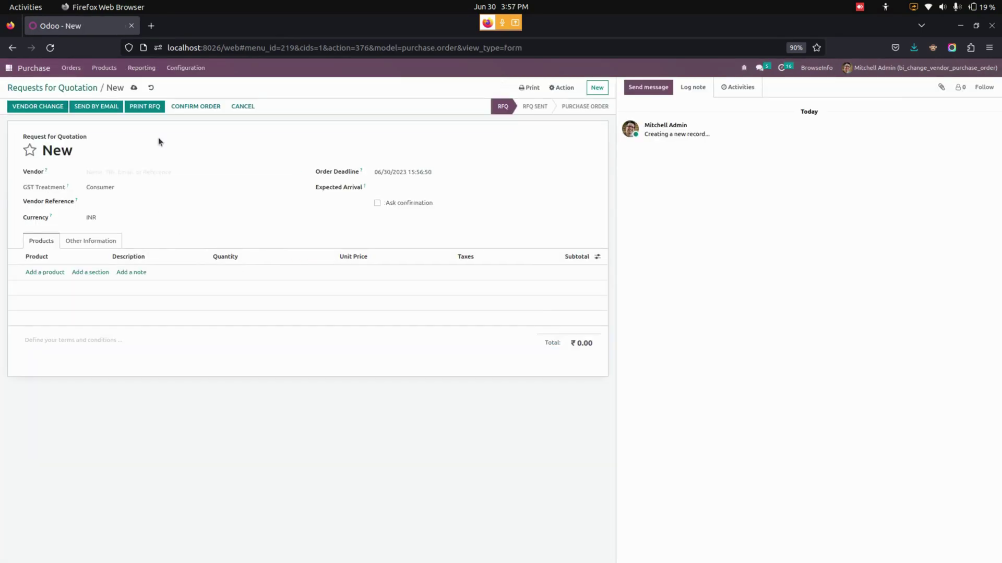
{"action": "left_click", "coordinate": [165, 171]}
{"action": "left_click", "coordinate": [166, 171]}
{"action": "left_click", "coordinate": [166, 171]}
{"action": "left_click", "coordinate": [141, 187]}
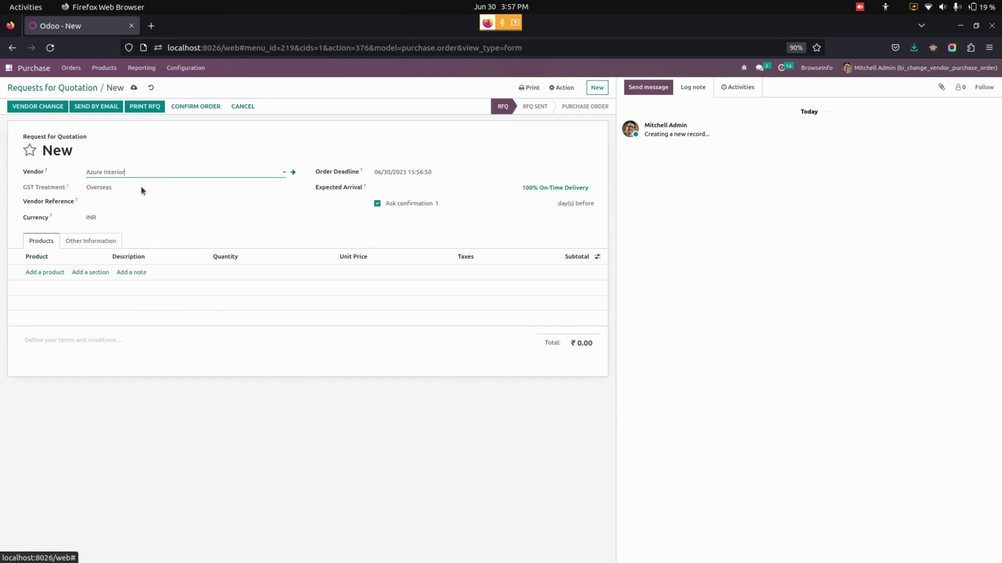
- Add Corner Desk Right Sit and Large Desk lines and confirm the purchase order
{"action": "left_click", "coordinate": [52, 272]}
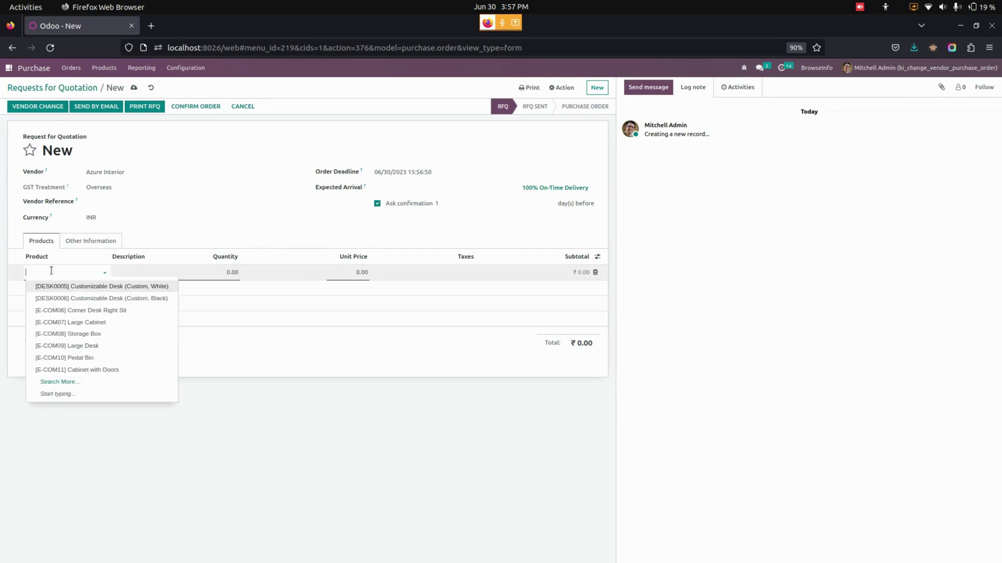
{"action": "left_click", "coordinate": [68, 308]}
{"action": "left_click", "coordinate": [39, 296]}
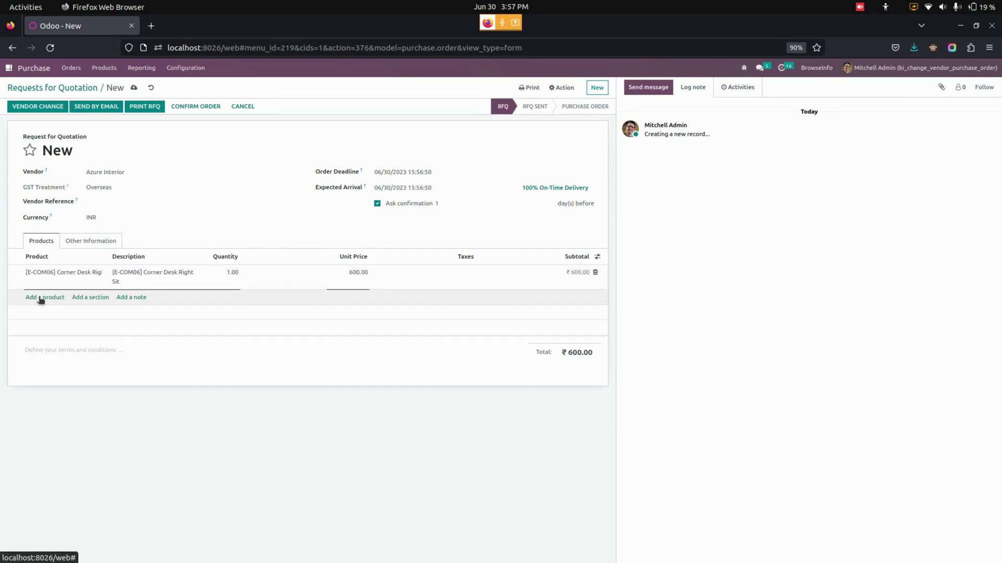
{"action": "left_click", "coordinate": [75, 368]}
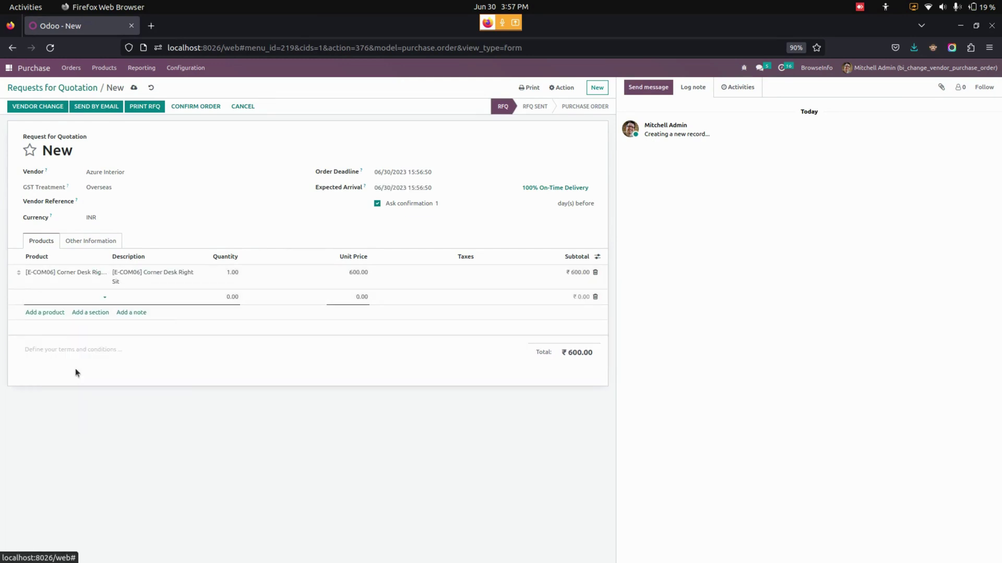
{"action": "left_click", "coordinate": [236, 384]}
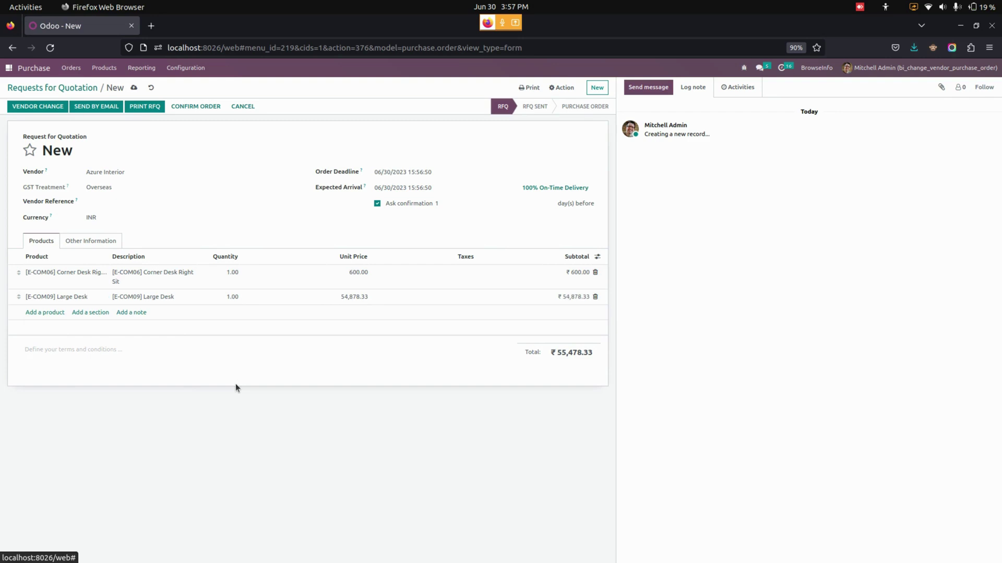
{"action": "left_click", "coordinate": [206, 106]}
- Validate receipt WH/IN/00011, receiving all quantities, and return to P00016
{"action": "left_click", "coordinate": [108, 105]}
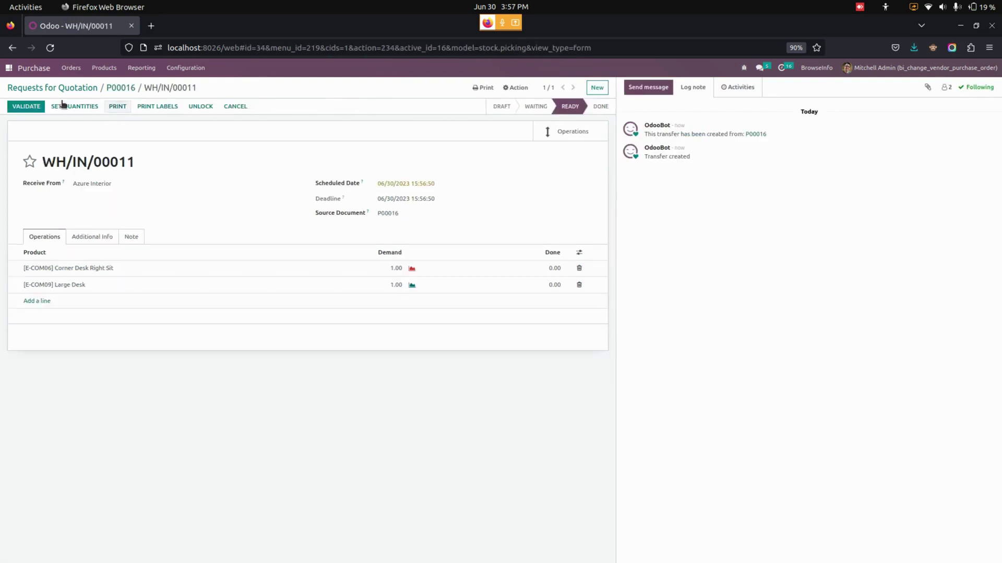
{"action": "left_click", "coordinate": [27, 106]}
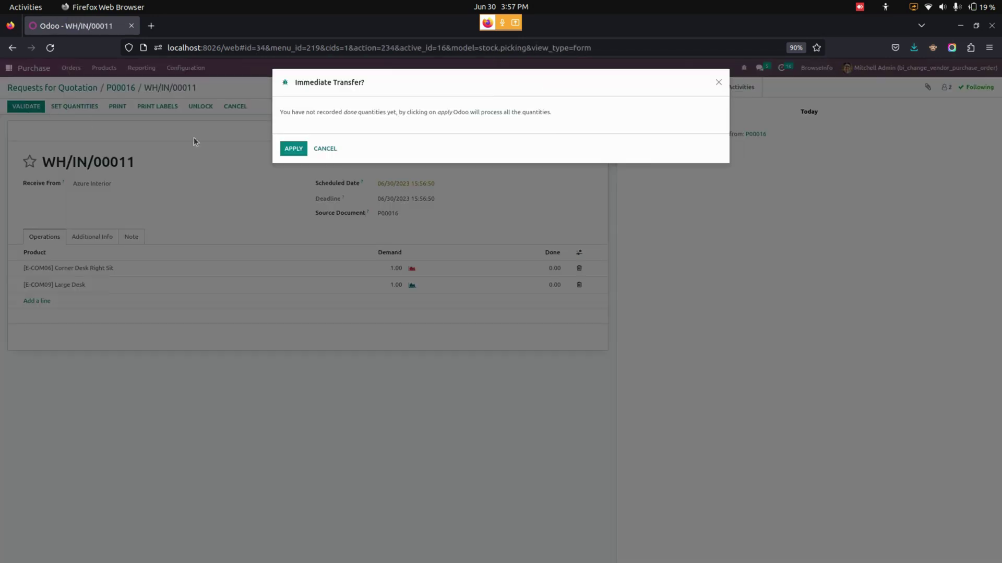
{"action": "left_click", "coordinate": [287, 151]}
{"action": "left_click", "coordinate": [125, 89]}
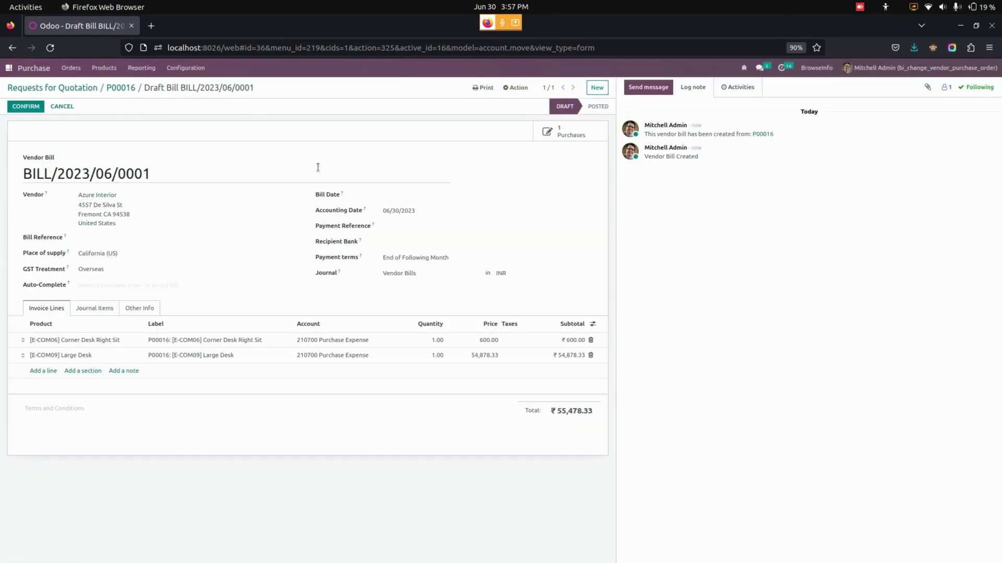
- Post the vendor bill with bill date 06/30/2023 and register its full payment
{"action": "left_click", "coordinate": [26, 106]}
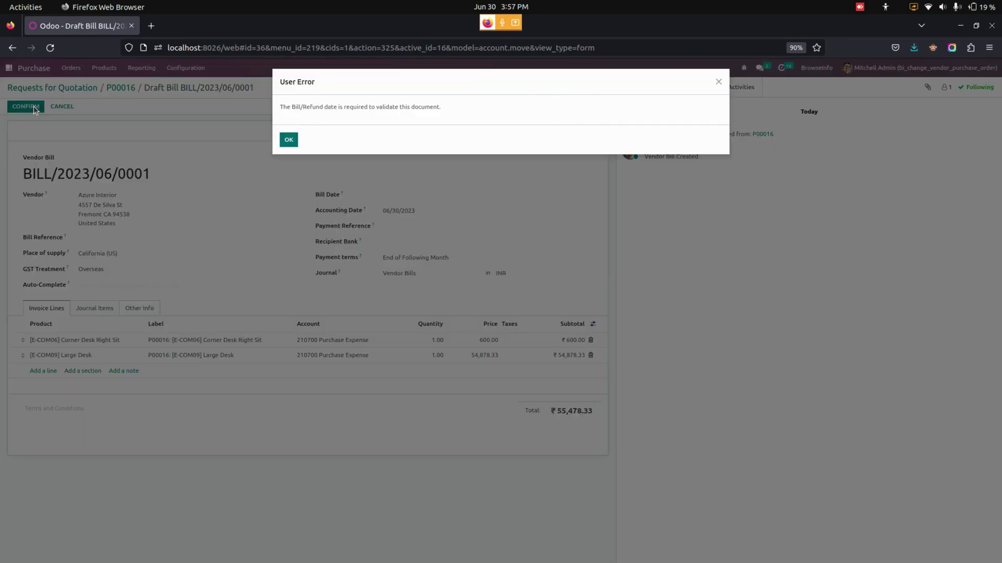
{"action": "left_click", "coordinate": [290, 139]}
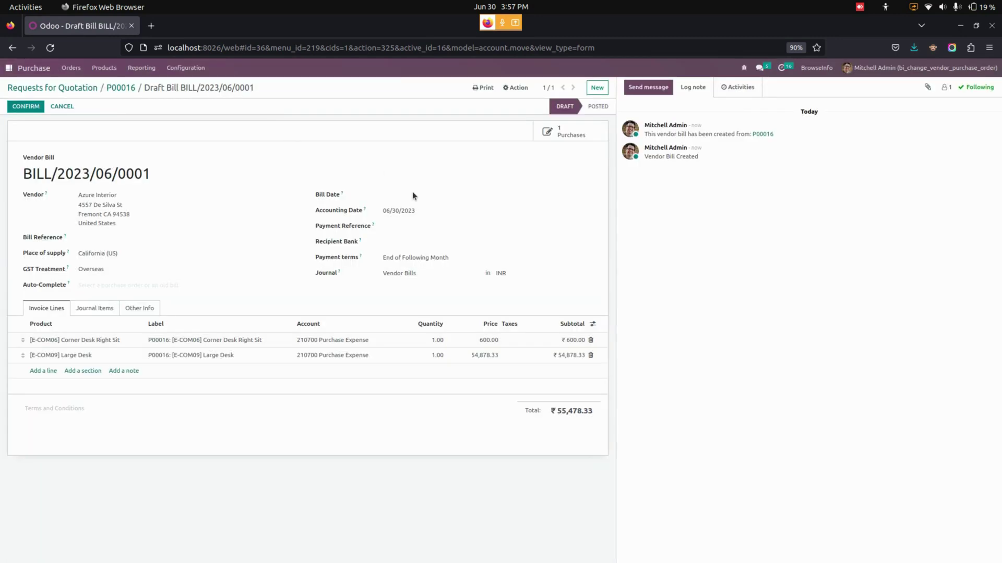
{"action": "left_click", "coordinate": [412, 195]}
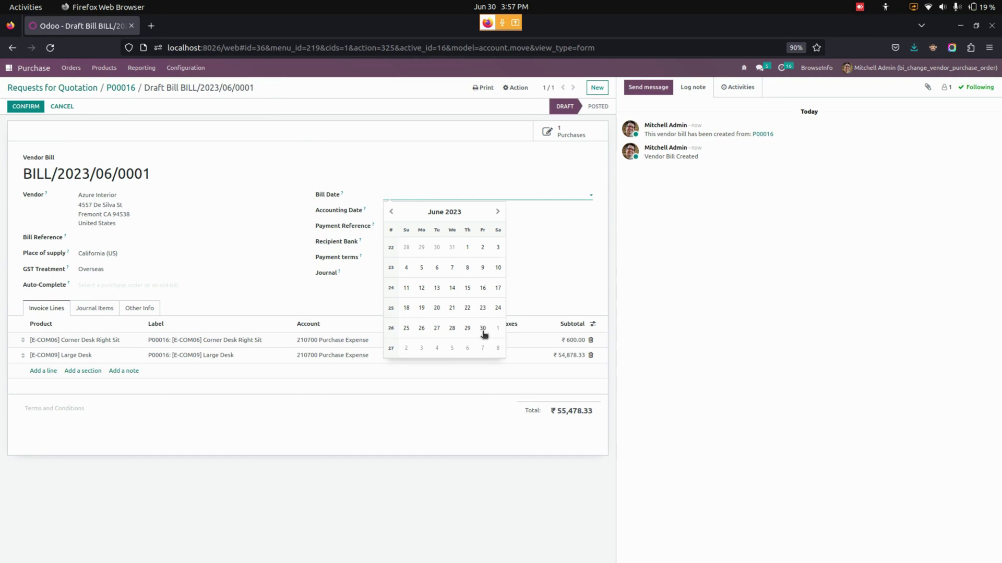
{"action": "left_click", "coordinate": [483, 330]}
{"action": "left_click", "coordinate": [33, 107]}
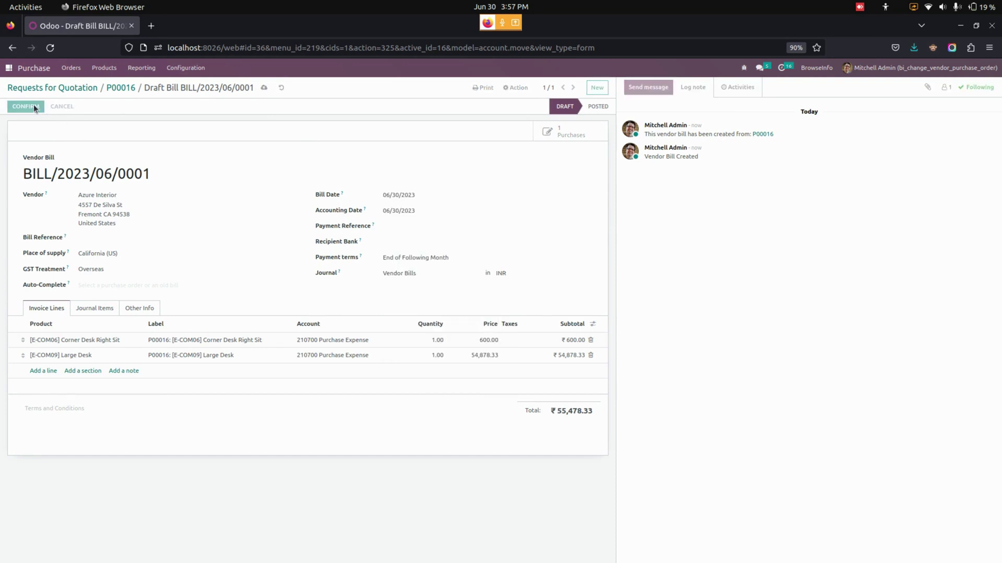
{"action": "left_click", "coordinate": [69, 108]}
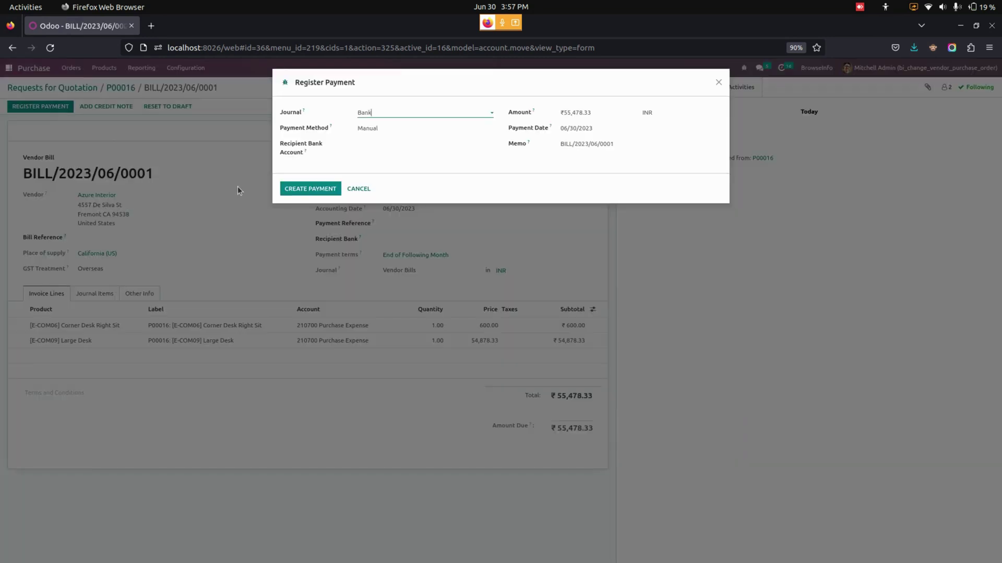
{"action": "left_click", "coordinate": [312, 190]}
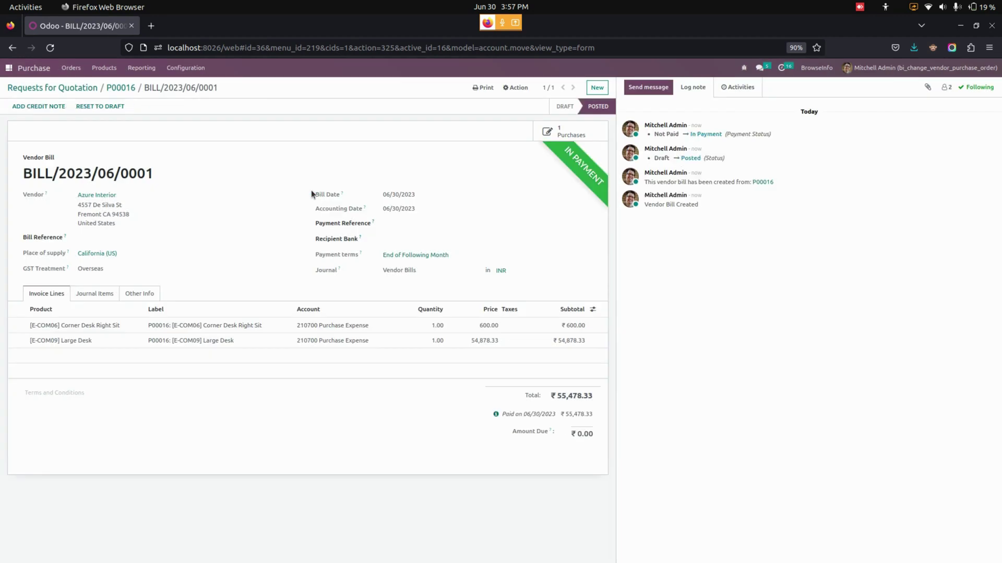
- Use Vendor Change on P00016 to replace Azure Interior with Lumber Inc
{"action": "left_click", "coordinate": [124, 86]}
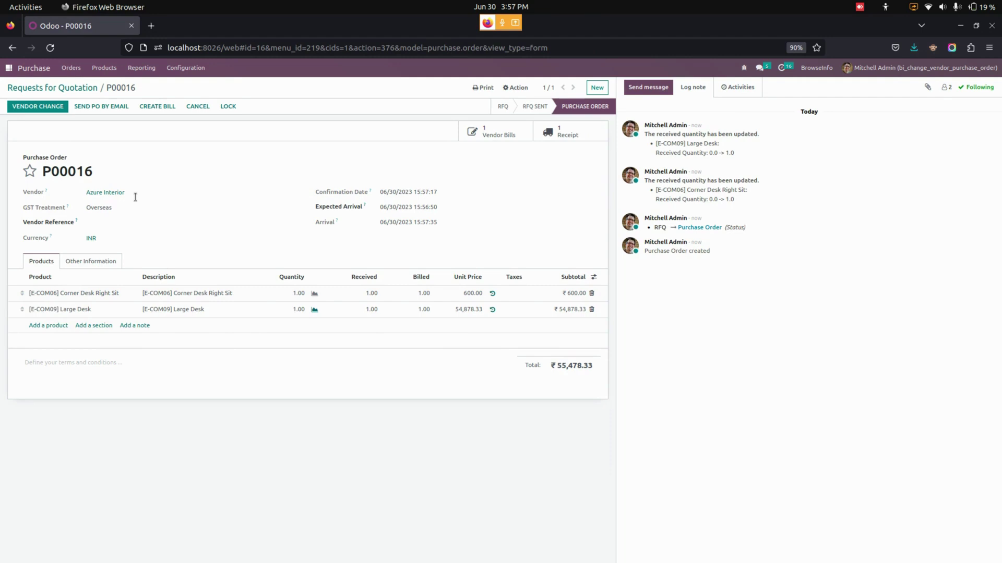
{"action": "left_click", "coordinate": [37, 106]}
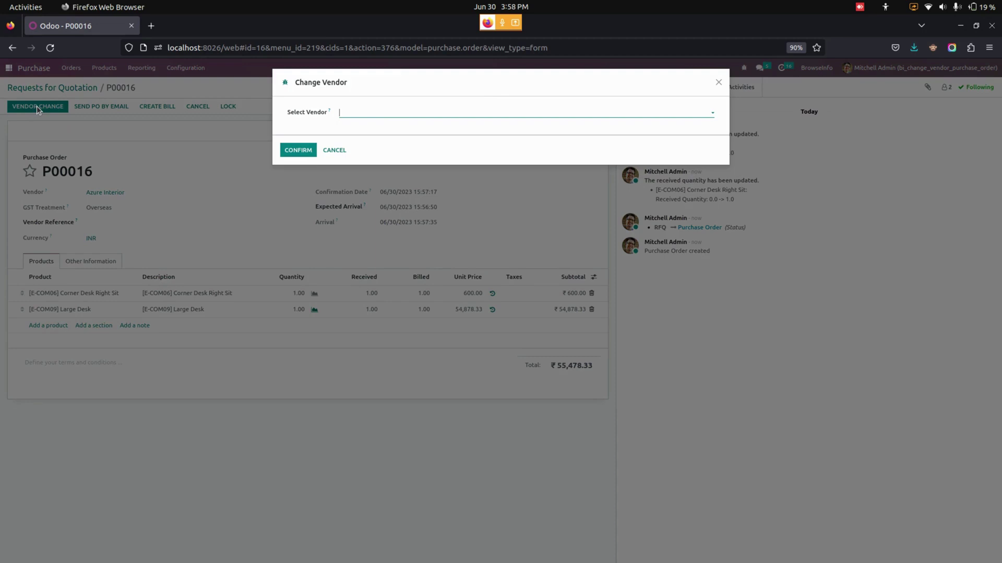
{"action": "left_click", "coordinate": [401, 112]}
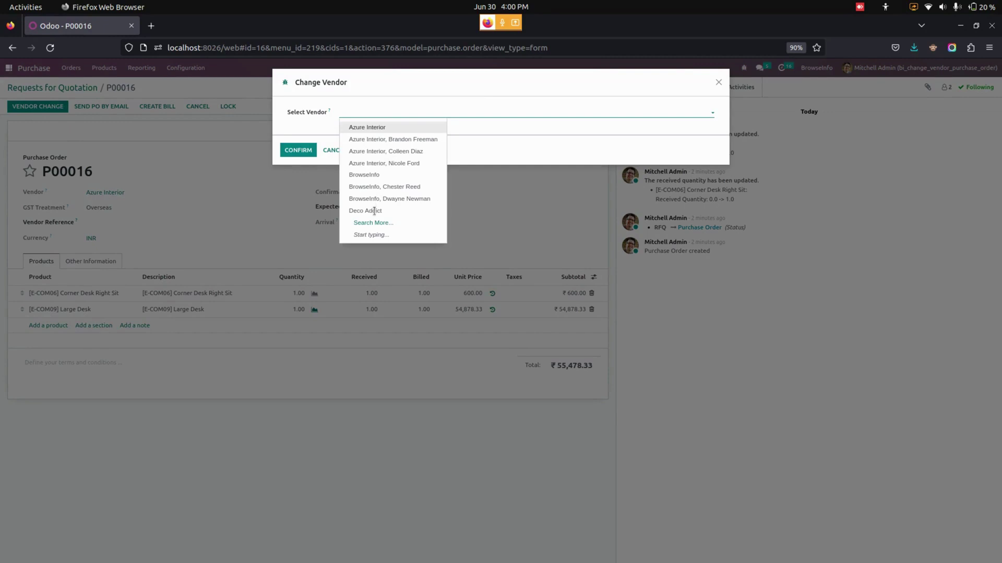
{"action": "left_click", "coordinate": [336, 114]}
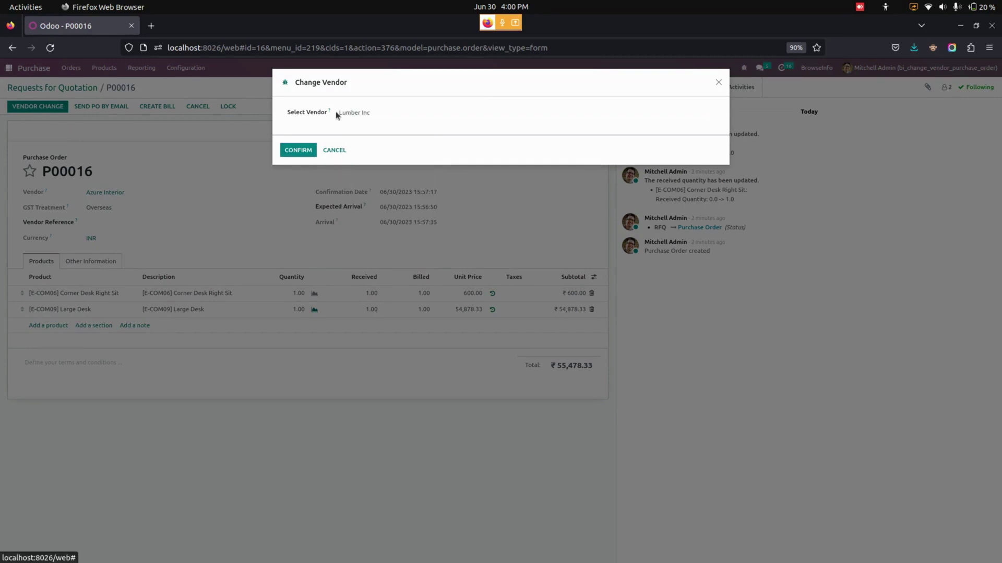
{"action": "left_click", "coordinate": [298, 151]}
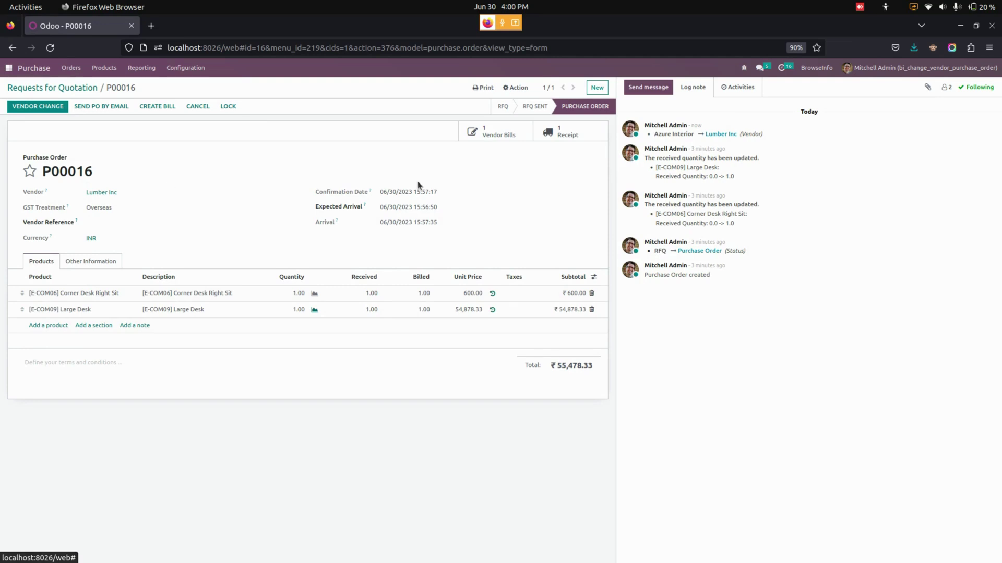
- Verify receipt WH/IN/00011 and the vendor bill's journal items now show Lumber Inc
{"action": "left_click", "coordinate": [578, 139]}
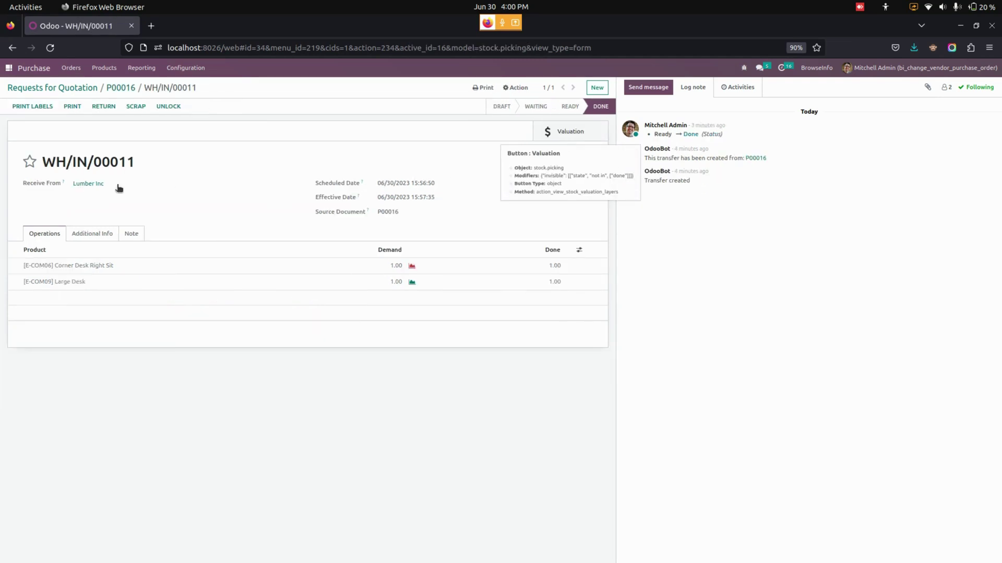
{"action": "left_click", "coordinate": [122, 88]}
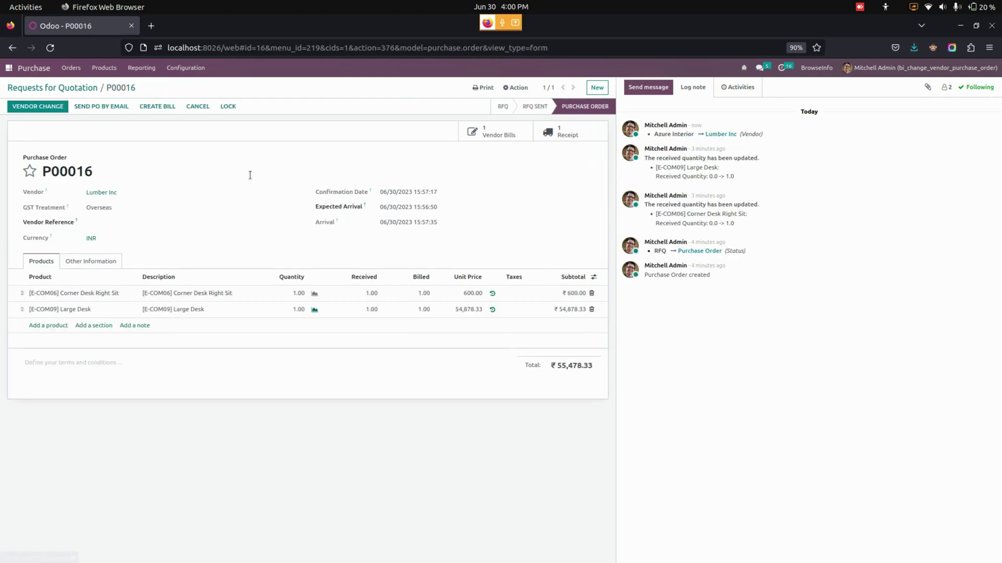
{"action": "left_click", "coordinate": [490, 136]}
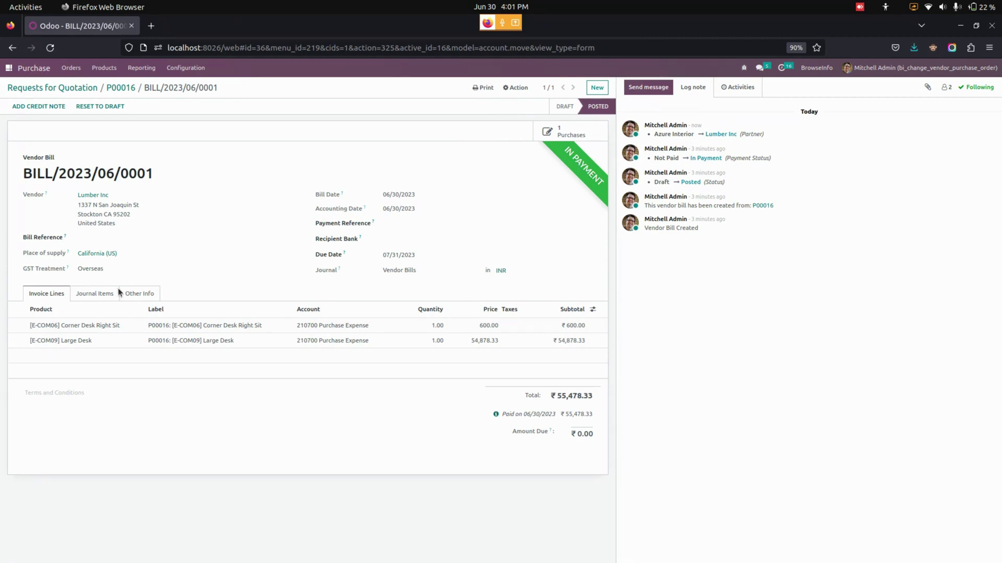
{"action": "left_click", "coordinate": [107, 296]}
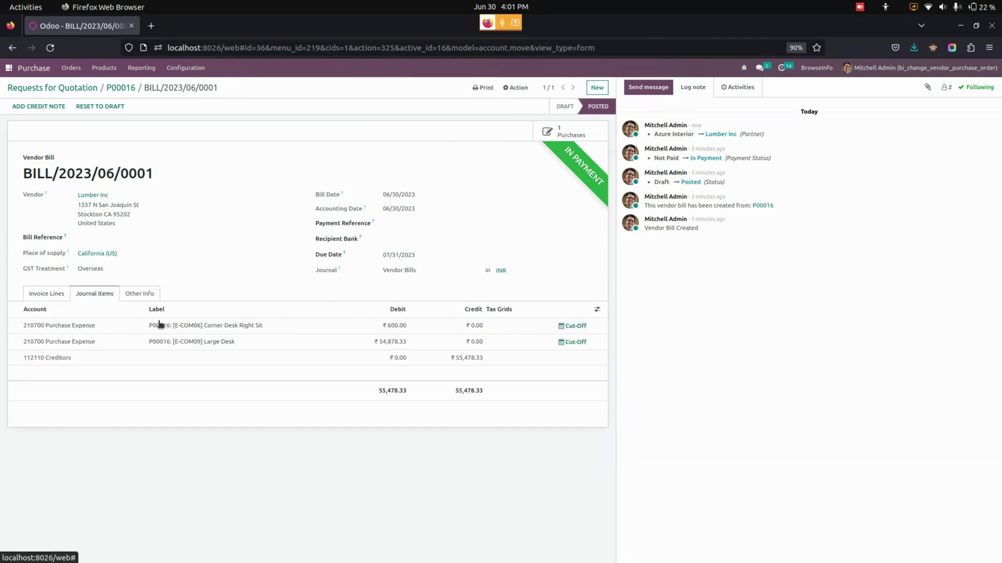
{"action": "left_click", "coordinate": [208, 331]}
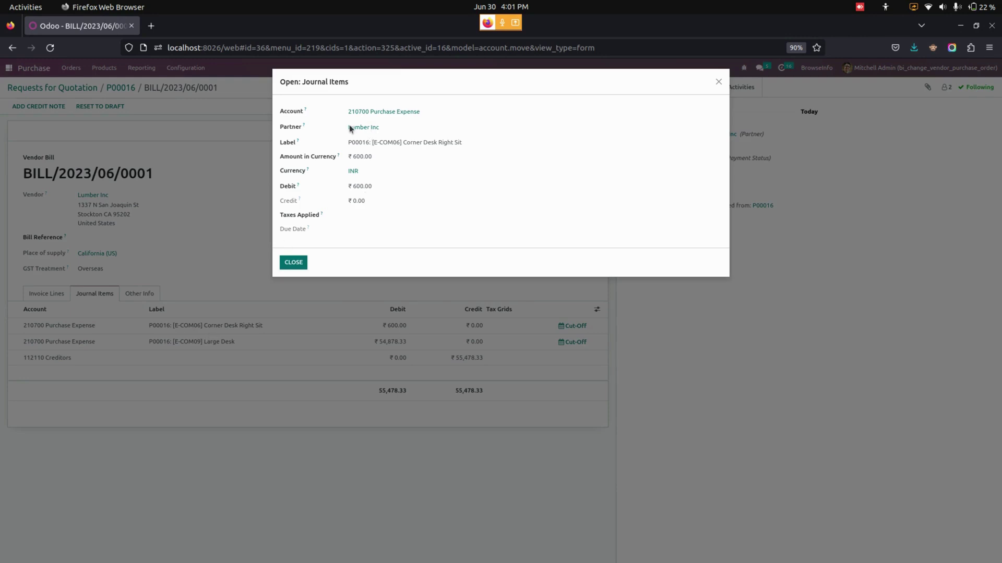
{"action": "left_click", "coordinate": [294, 262]}
- Open payment PBNK1/2023/00004 from the bill's paid details
{"action": "left_click", "coordinate": [47, 293]}
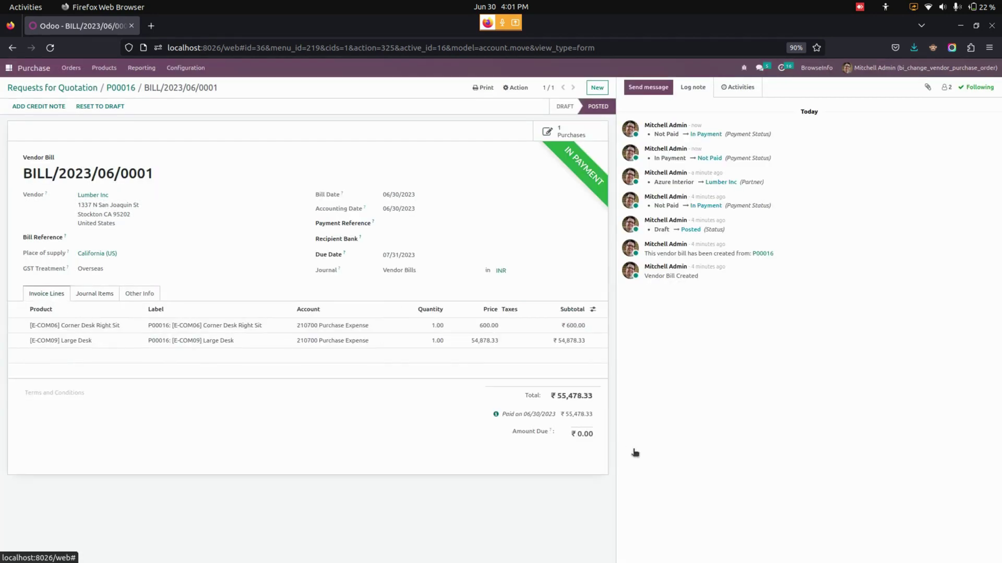
{"action": "left_click", "coordinate": [496, 414]}
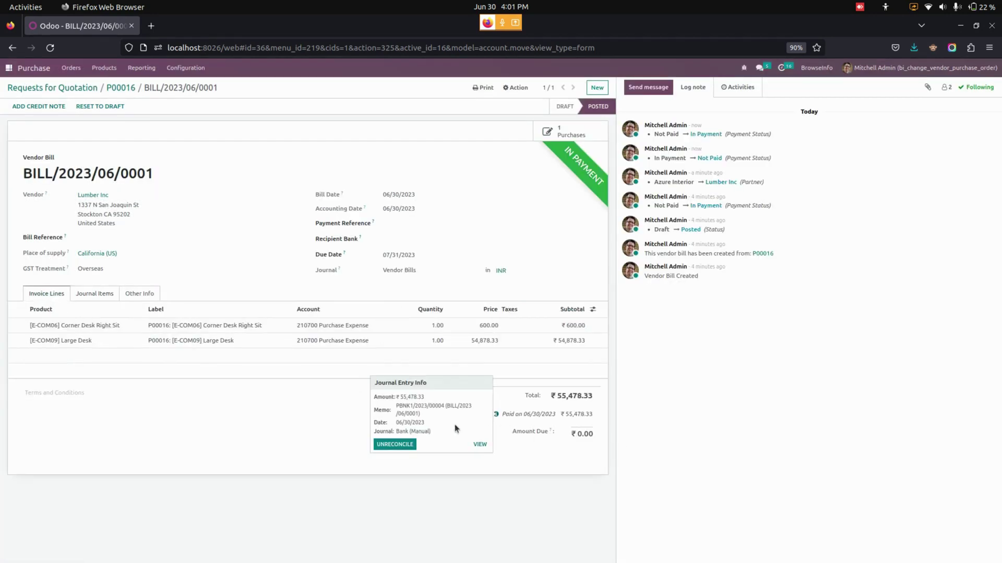
{"action": "left_click", "coordinate": [480, 445]}
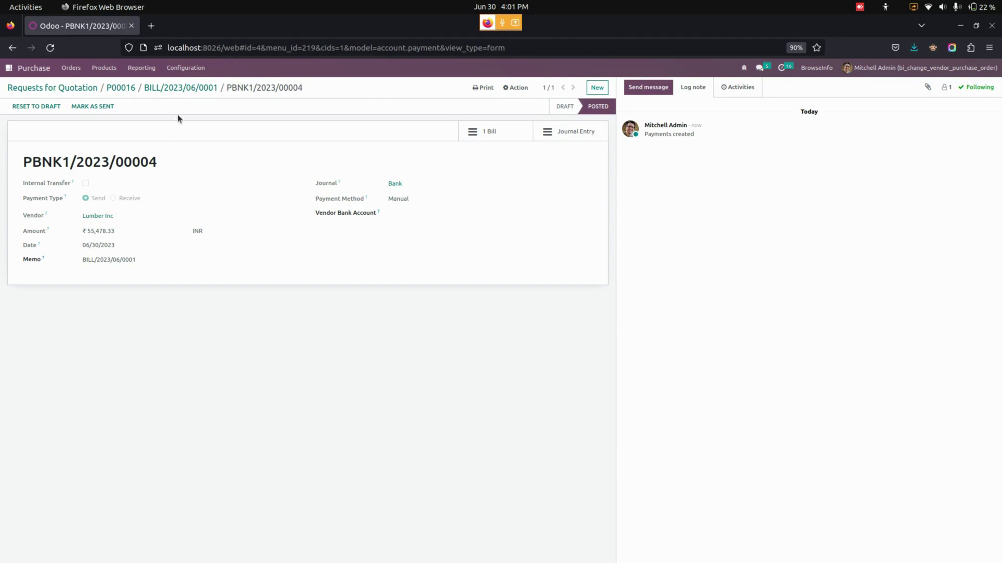
- In Accounting > Journal Entries, open PBNK1/2023/00004 under the 30 Jun 2023 group
{"action": "left_click", "coordinate": [12, 70]}
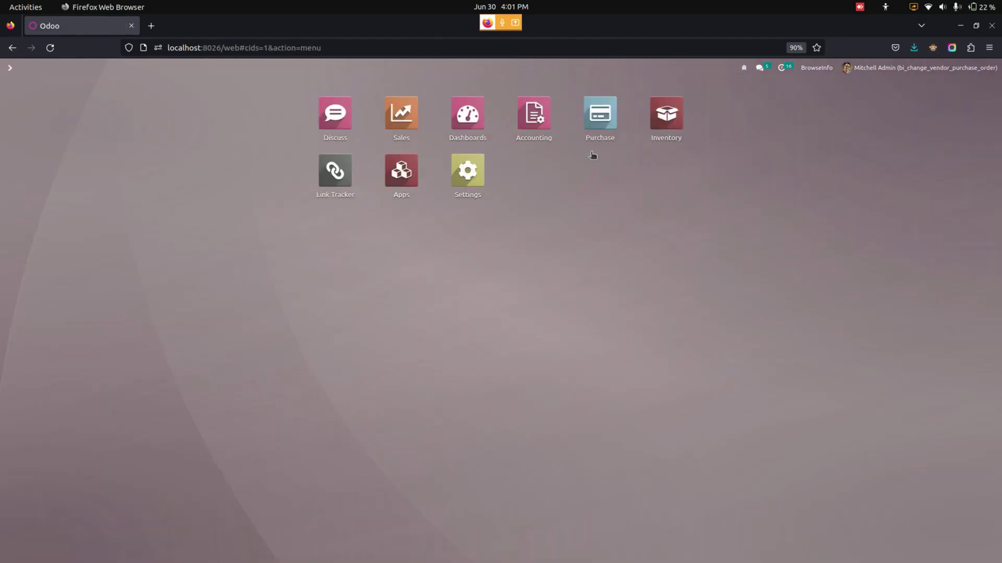
{"action": "left_click", "coordinate": [535, 123]}
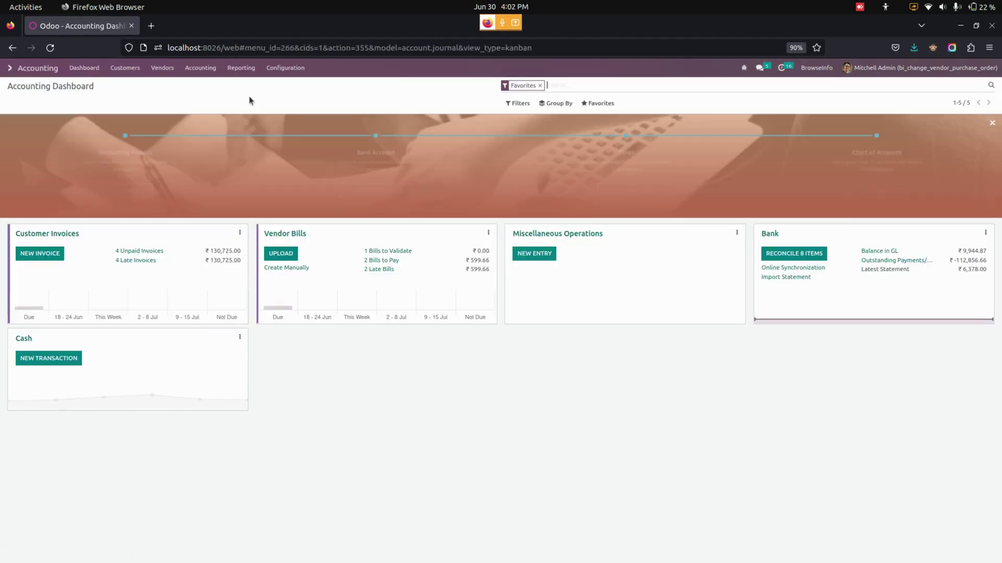
{"action": "left_click", "coordinate": [198, 68]}
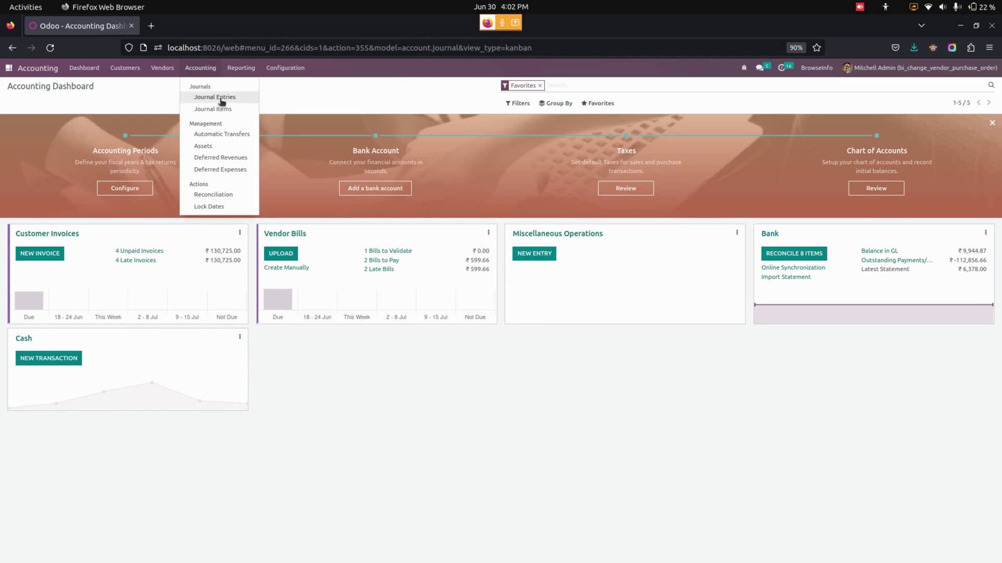
{"action": "left_click", "coordinate": [217, 97]}
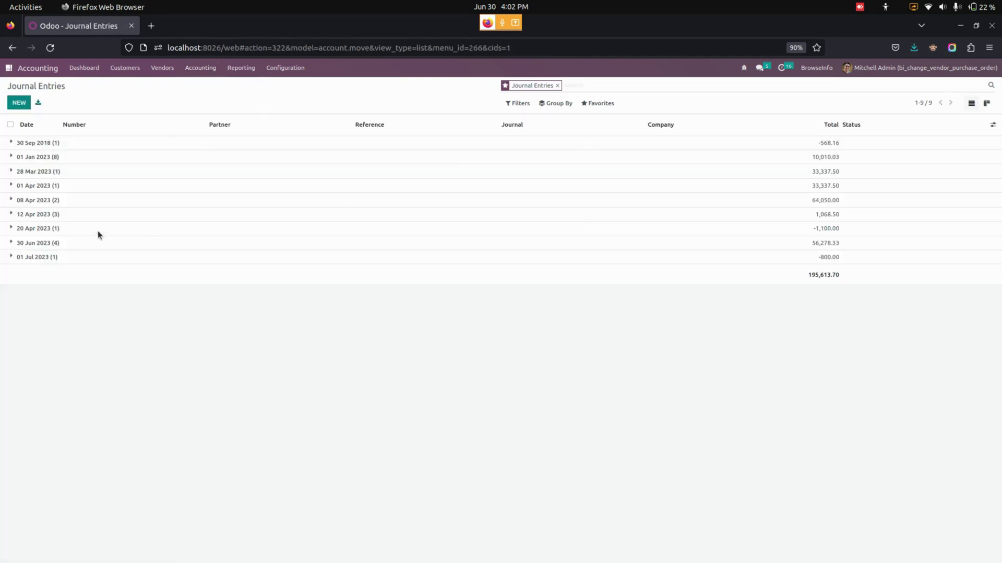
{"action": "left_click", "coordinate": [89, 243]}
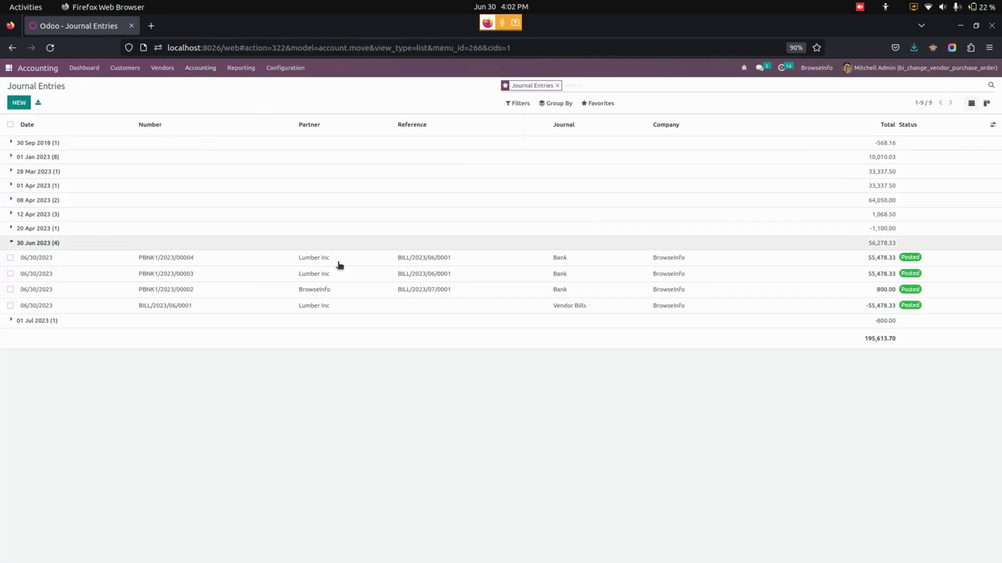
{"action": "left_click", "coordinate": [449, 258]}
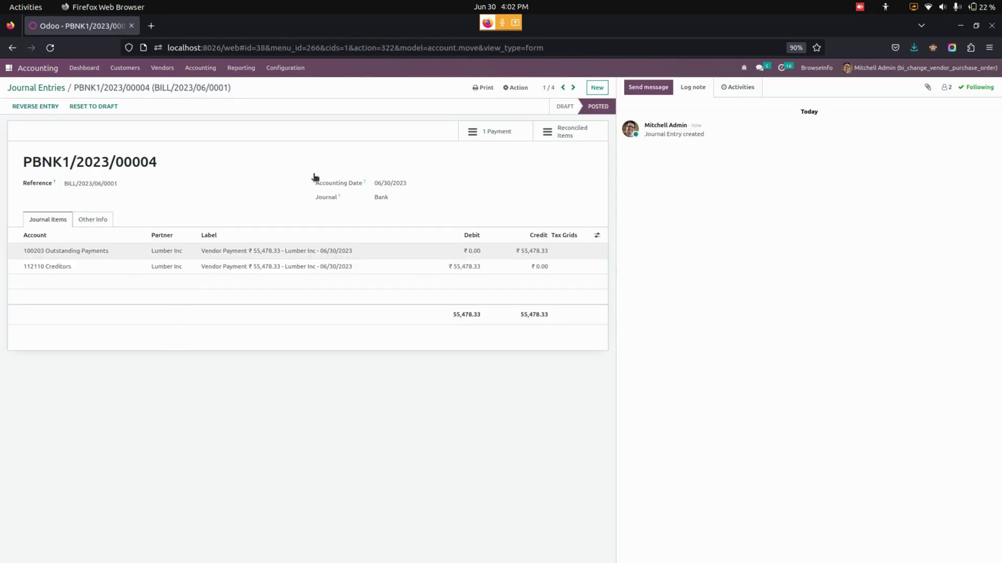
- Leave the journal entry for the Odoo app home menu with Alt+H
{"action": "key", "text": "alt+h"}
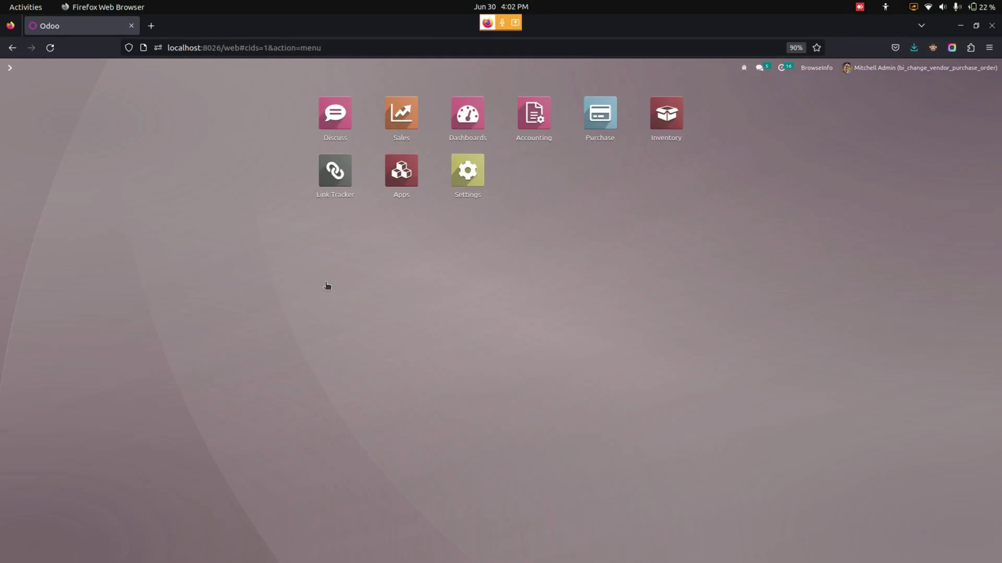